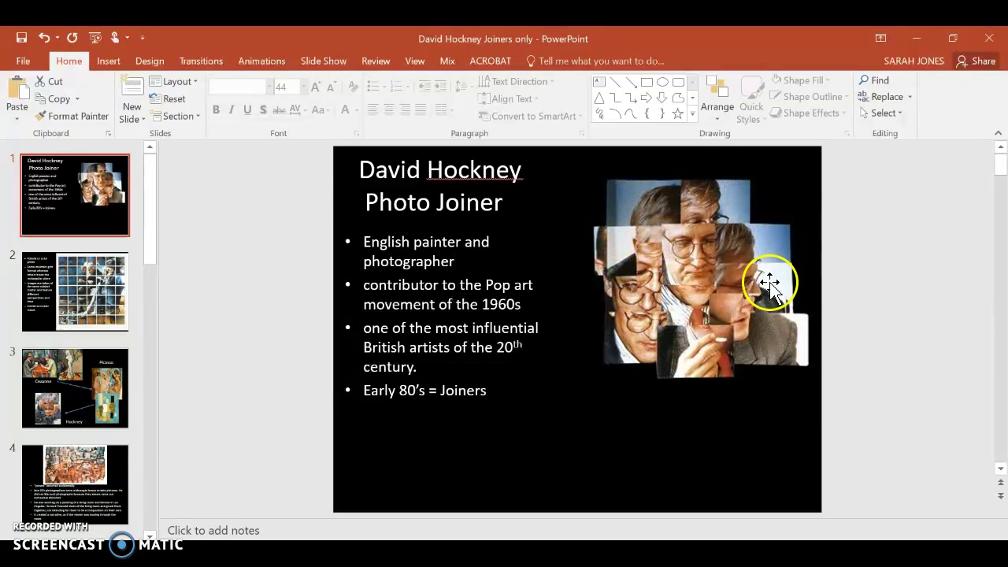
On slide 1, shift one joiner photo piece down and left so it overlaps the hand piece.
drag(799, 317, 666, 378)
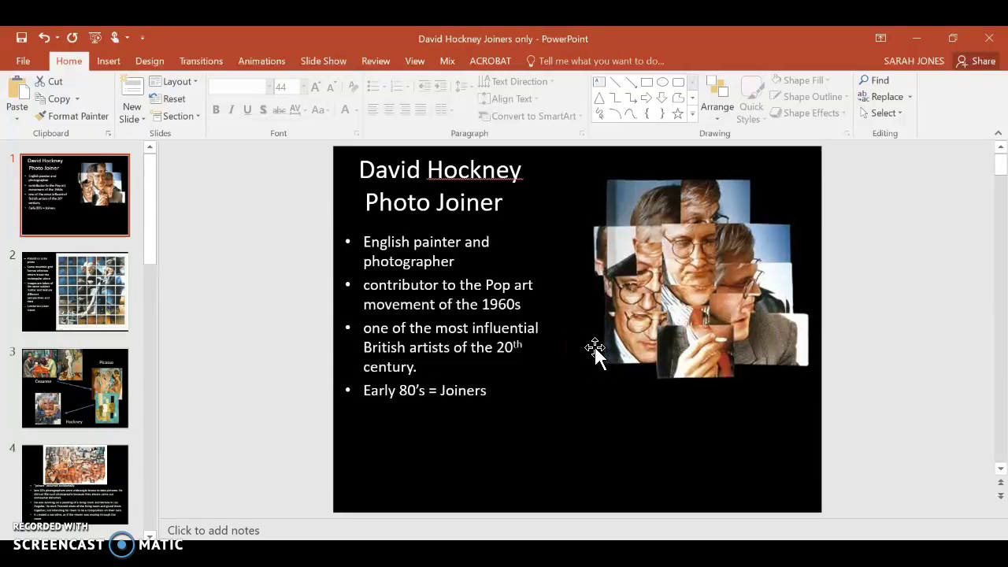
Show slide 2, with the Polaroid notes and the grid joiner of a seated woman.
click(67, 296)
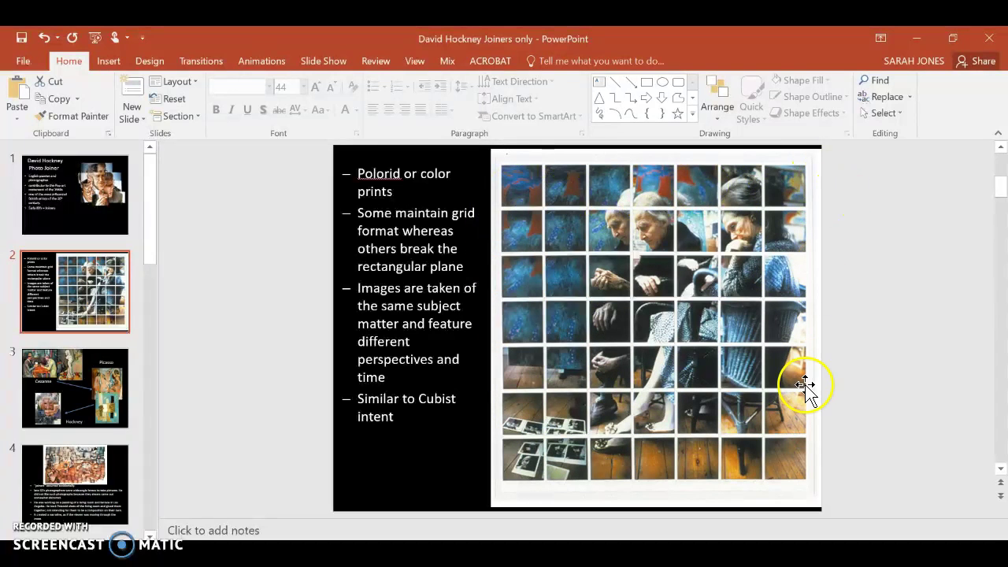
Minimize PowerPoint and start a new Photoshop document named 'Name Joiner project'.
click(915, 37)
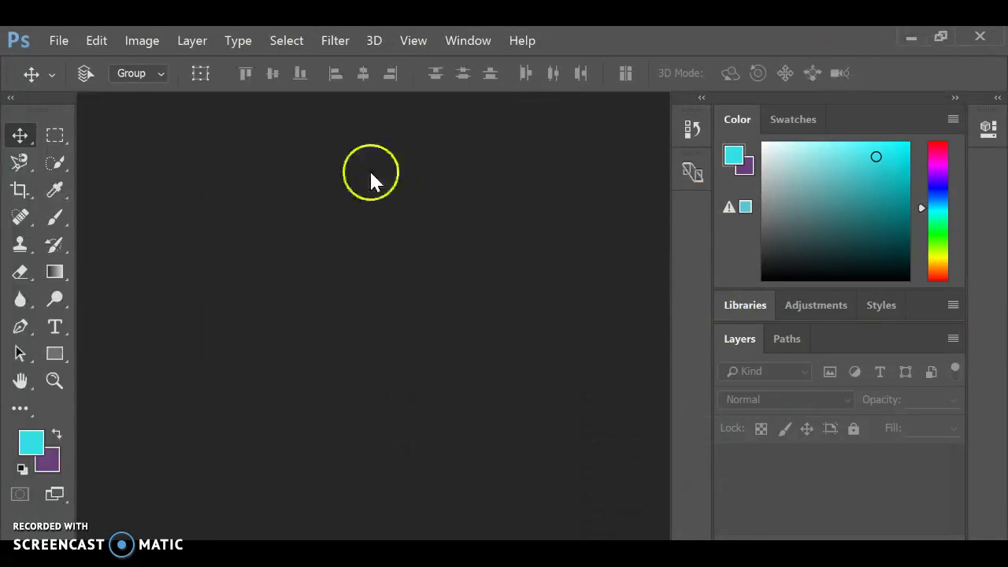
click(61, 40)
click(69, 63)
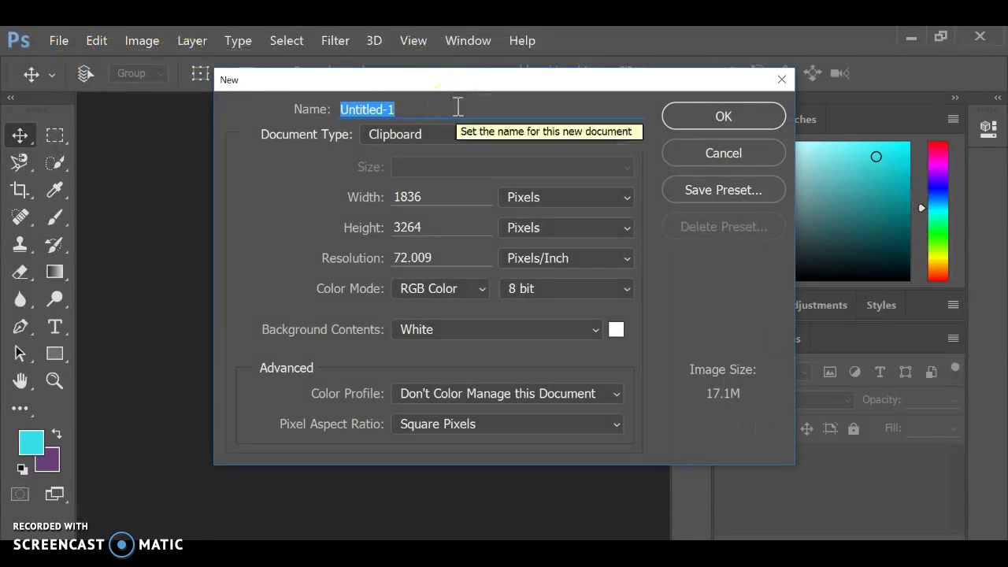
text(Name Joiner project)
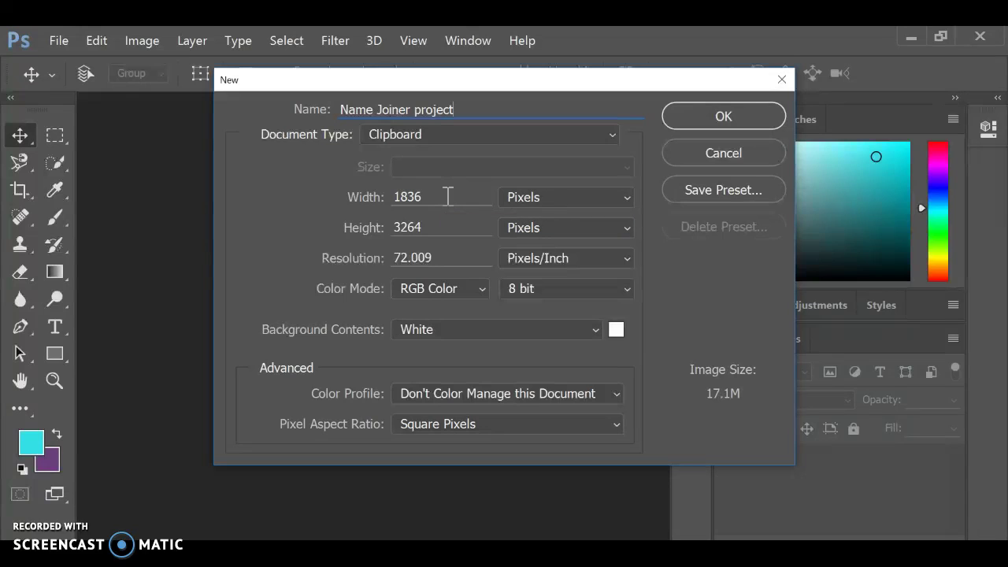
Set the new document's width to 8 inches.
drag(437, 198, 360, 198)
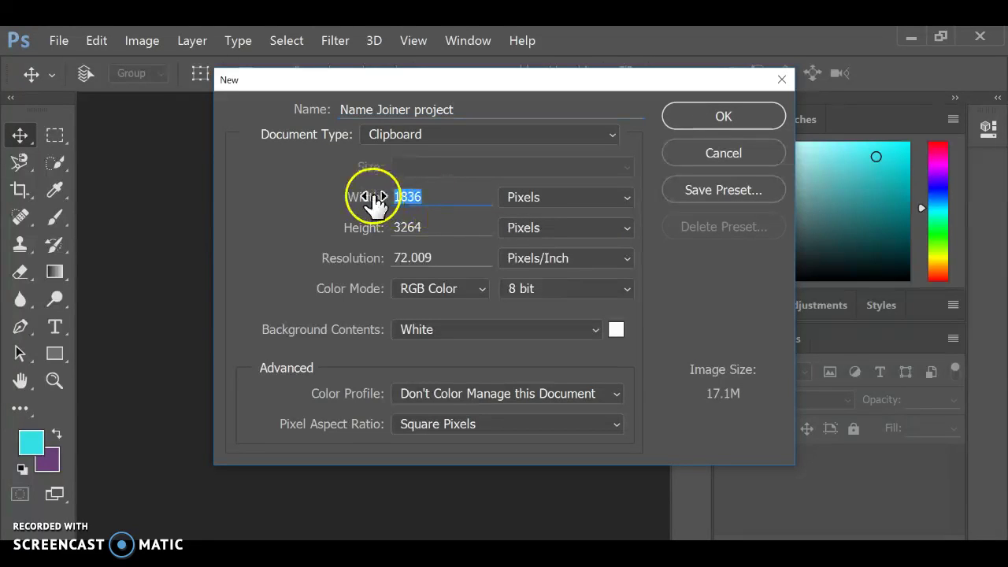
text(8.5)
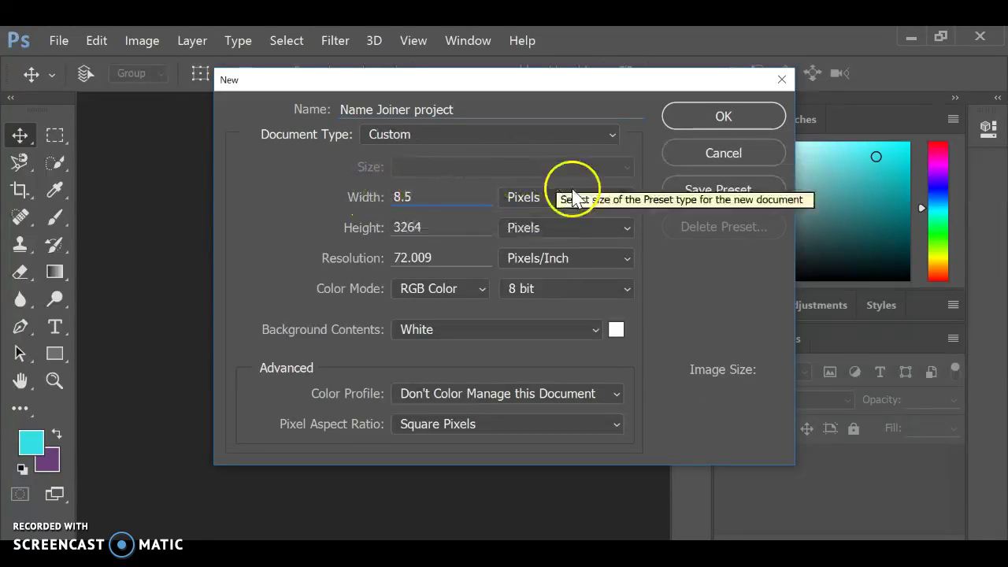
click(582, 199)
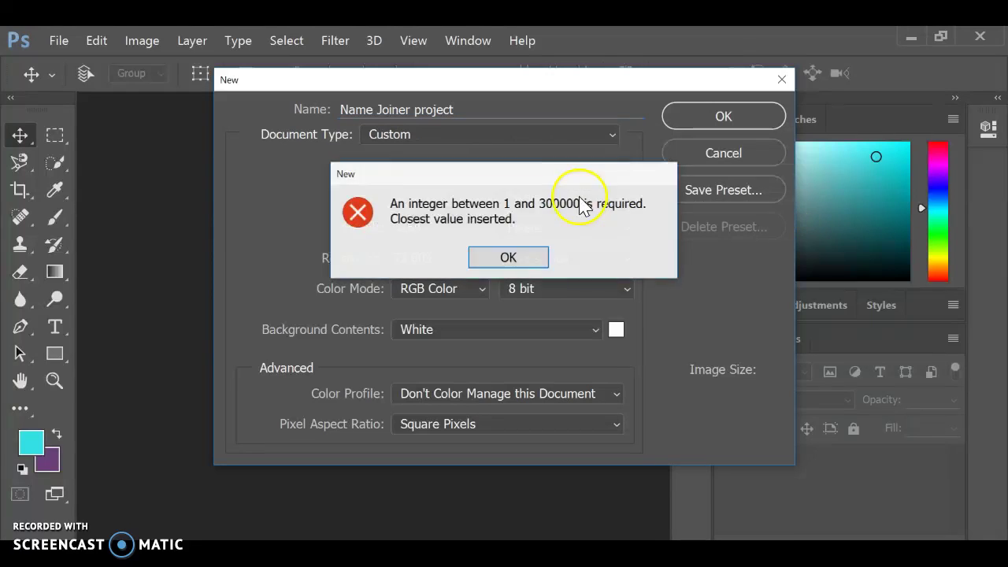
click(516, 262)
click(415, 196)
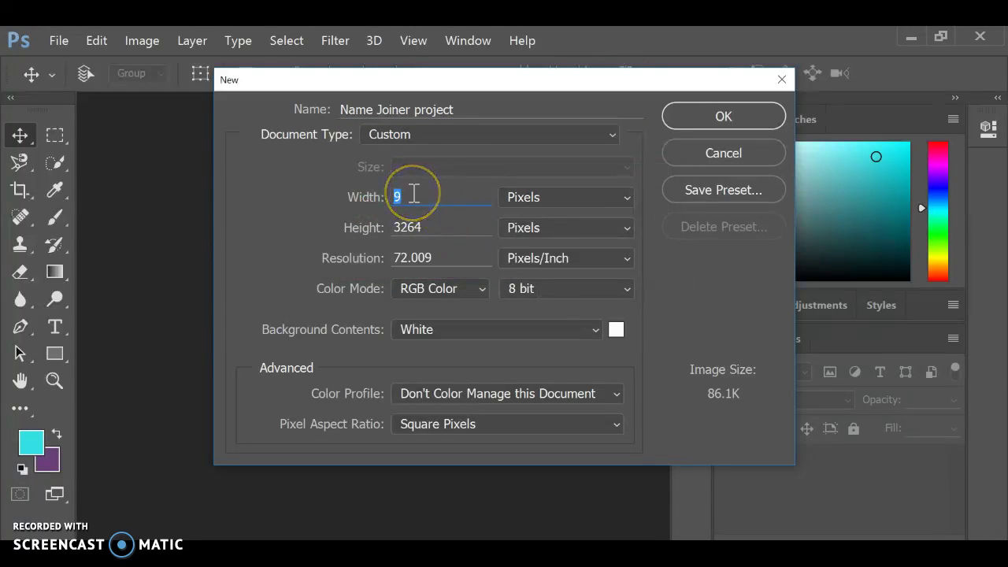
text(8)
click(610, 201)
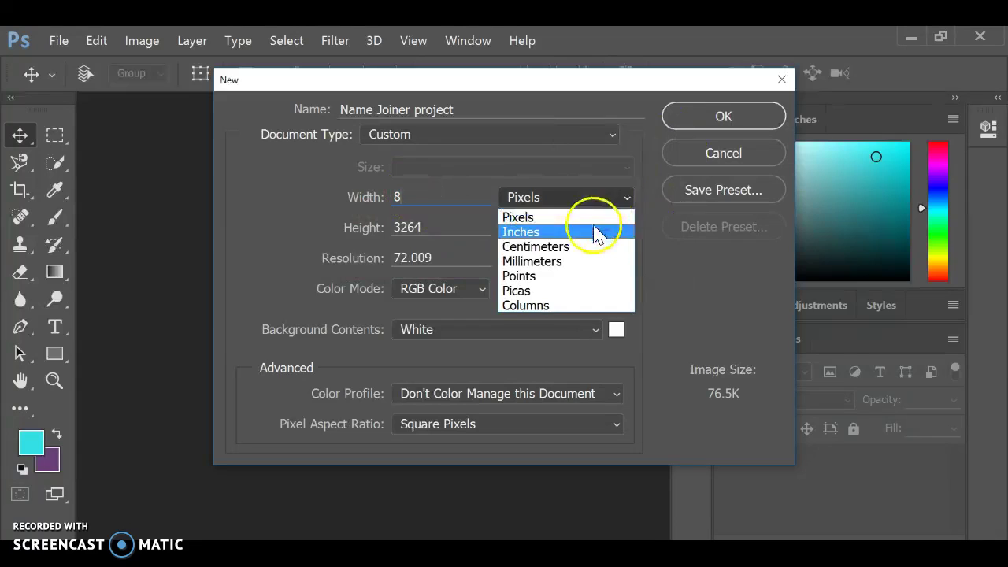
click(579, 236)
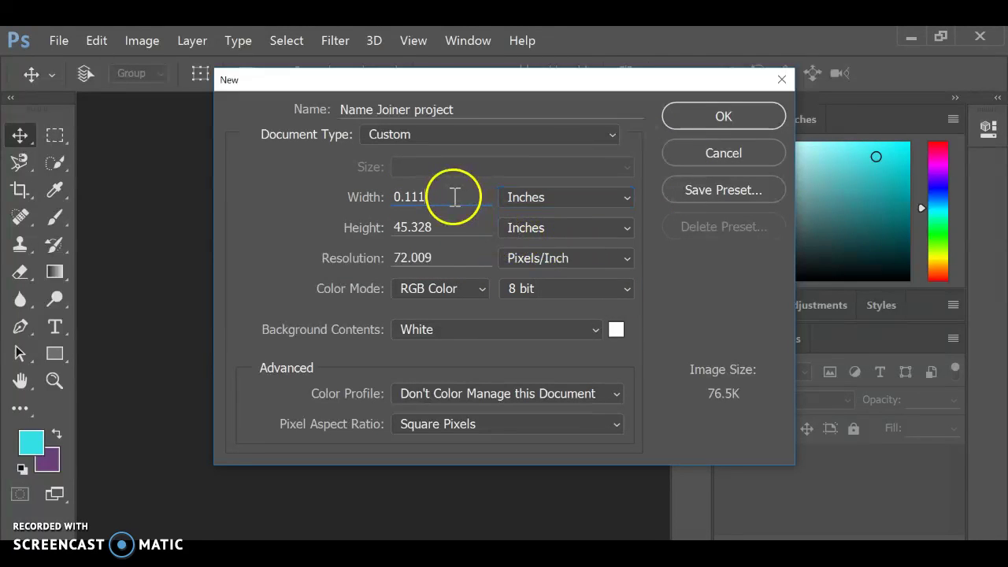
drag(453, 197, 396, 197)
text(8)
click(441, 231)
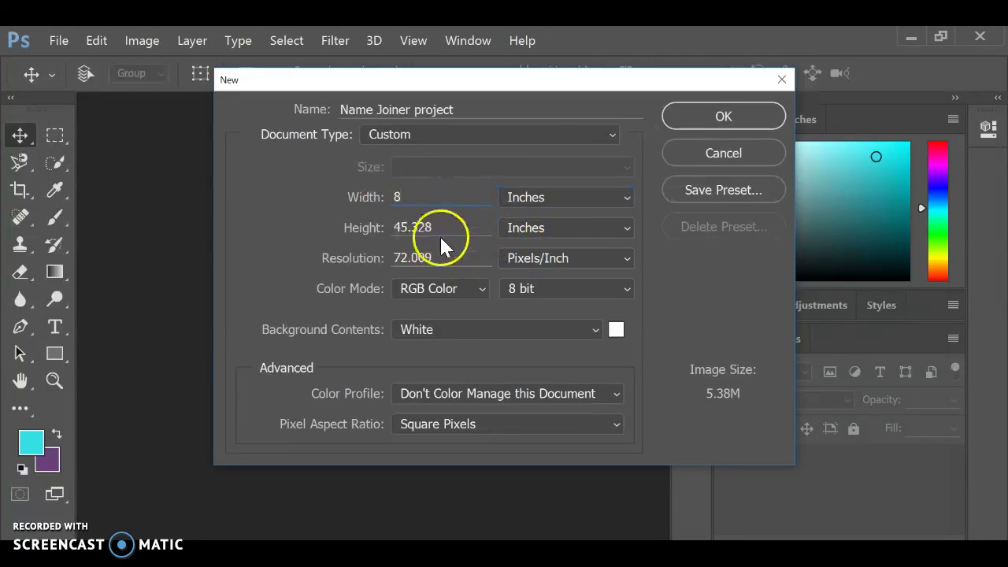
drag(442, 233, 344, 233)
Set height to 11 inches and resolution to 300 pixels/inch, then create the document.
text(11)
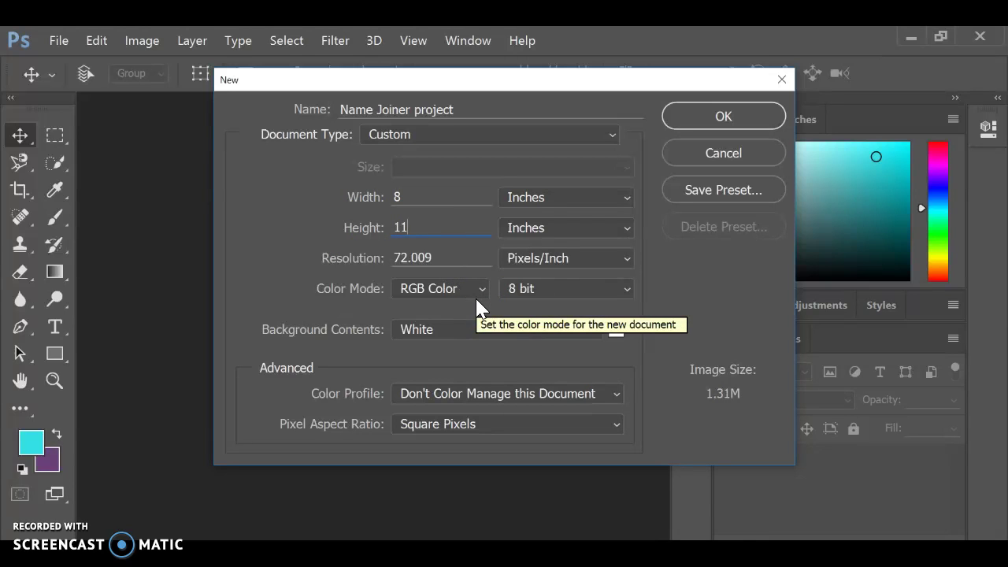
drag(451, 259, 364, 265)
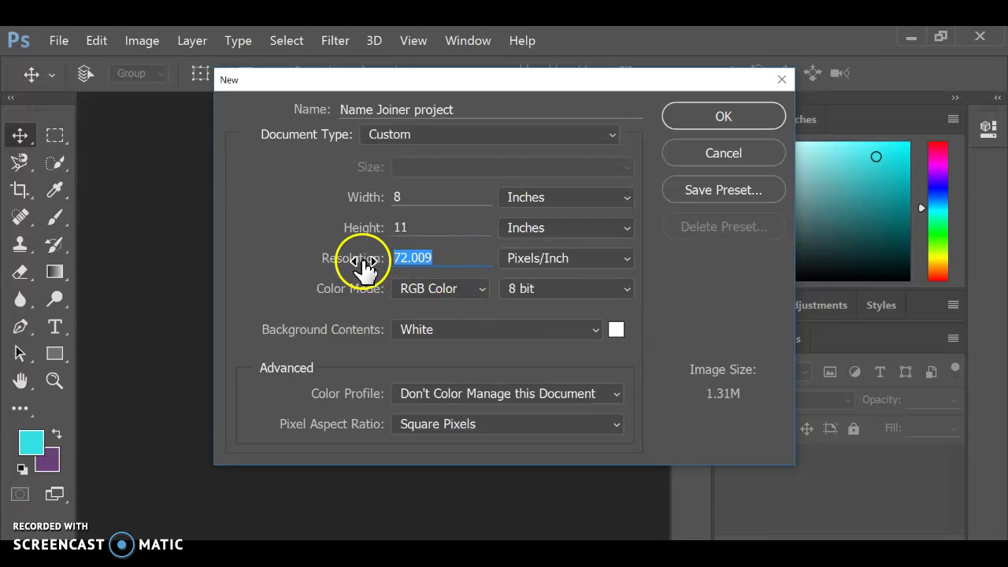
text(300)
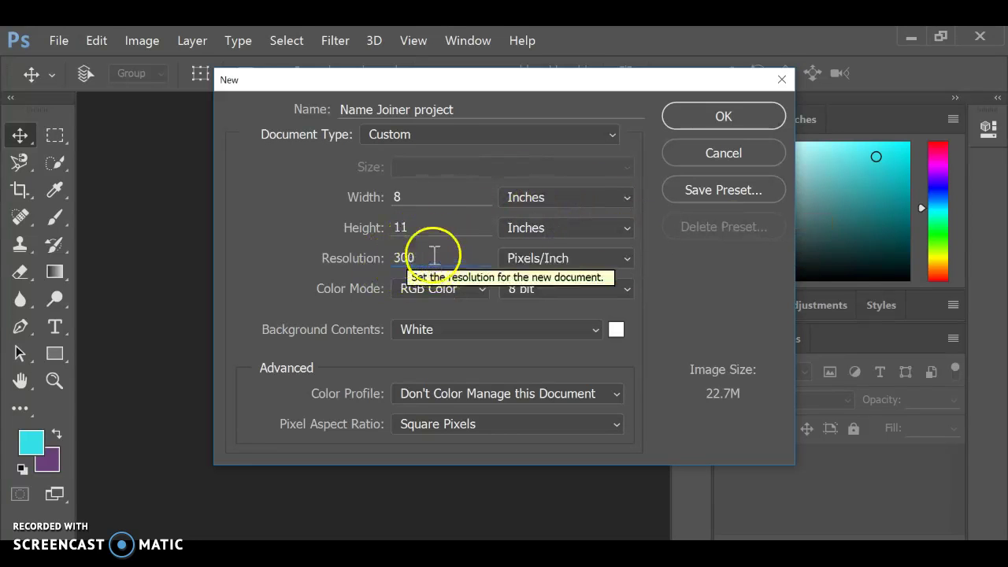
click(711, 126)
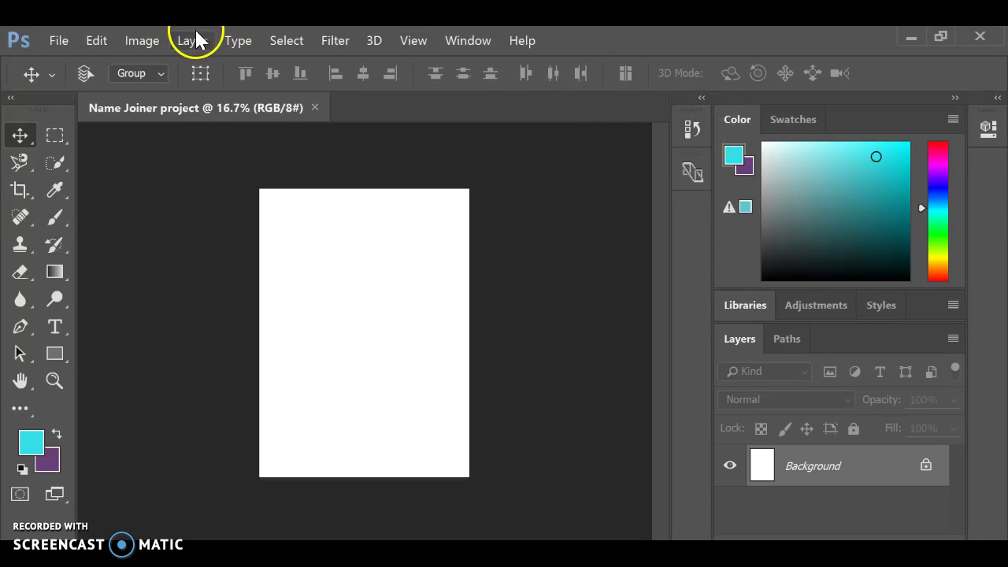
click(63, 42)
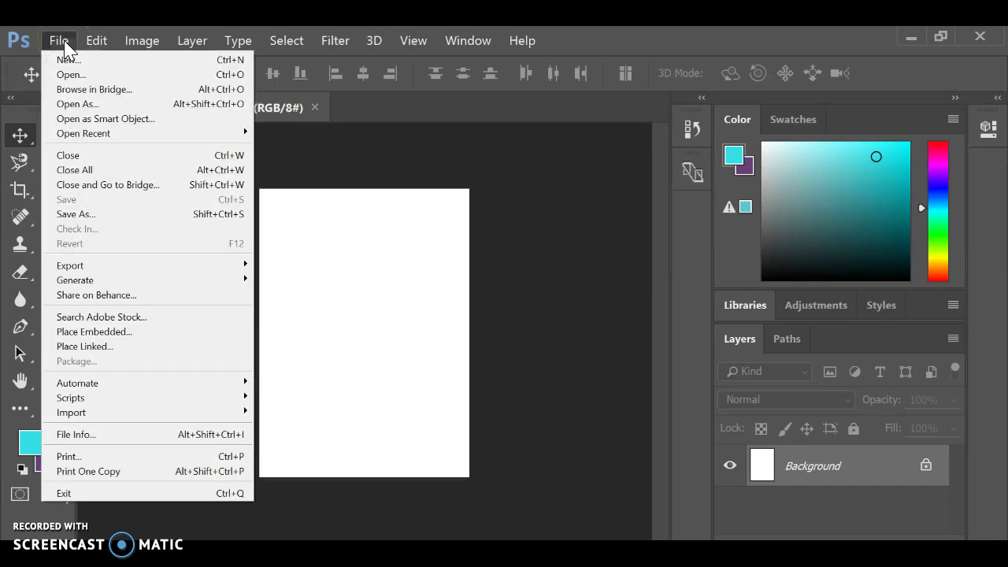
click(71, 76)
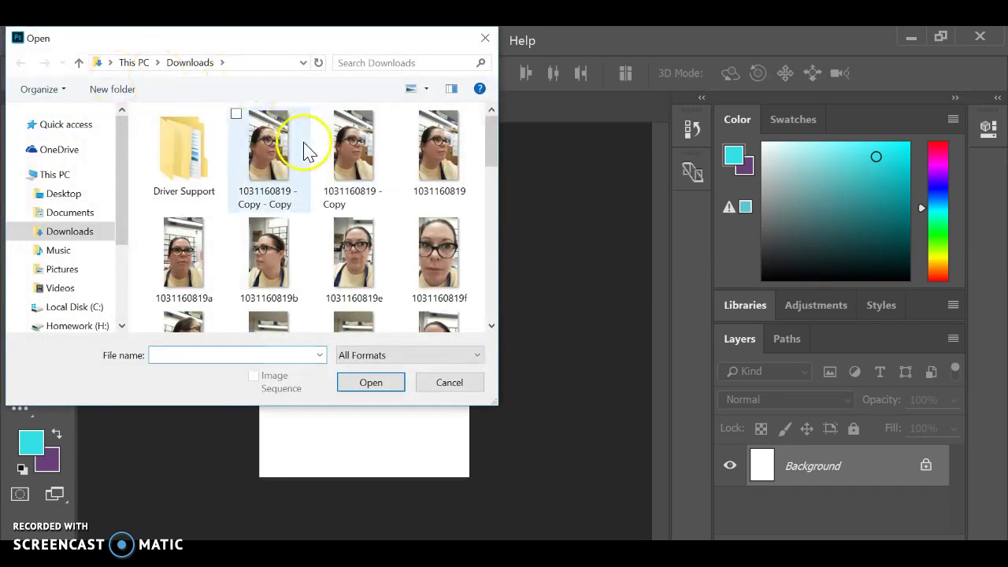
click(348, 265)
click(374, 382)
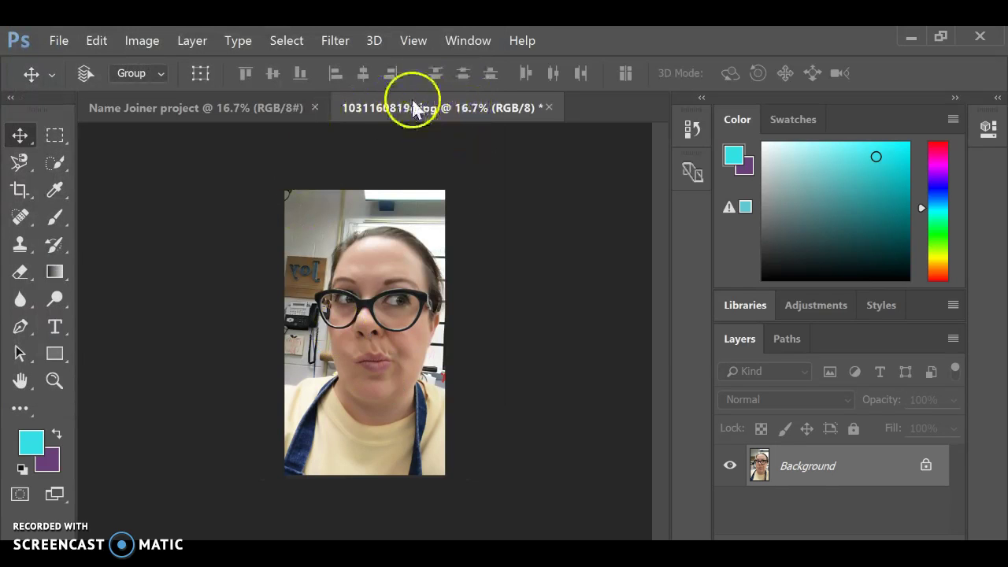
Select the whole photo and drag it into the Name Joiner project as Layer 1.
click(255, 110)
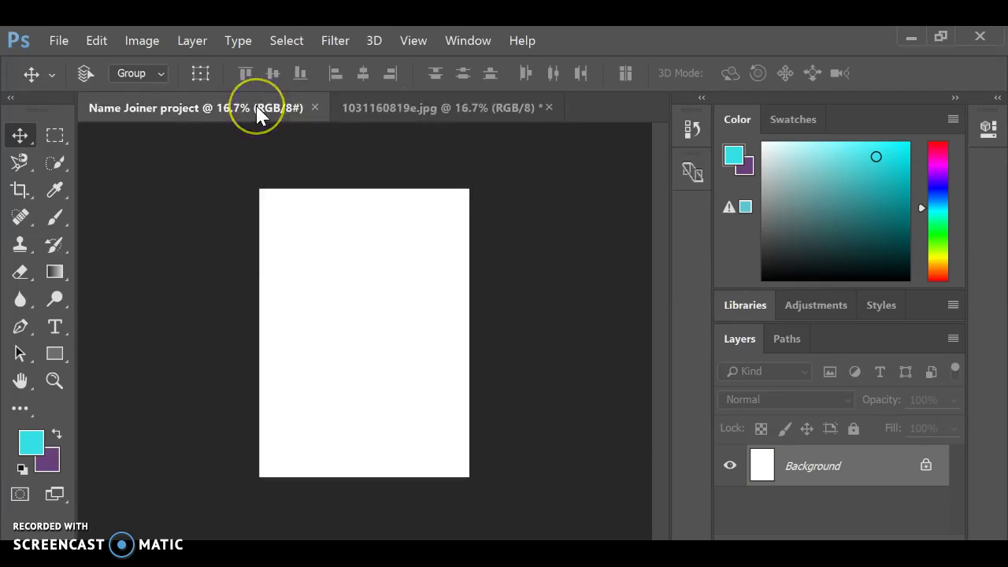
click(371, 110)
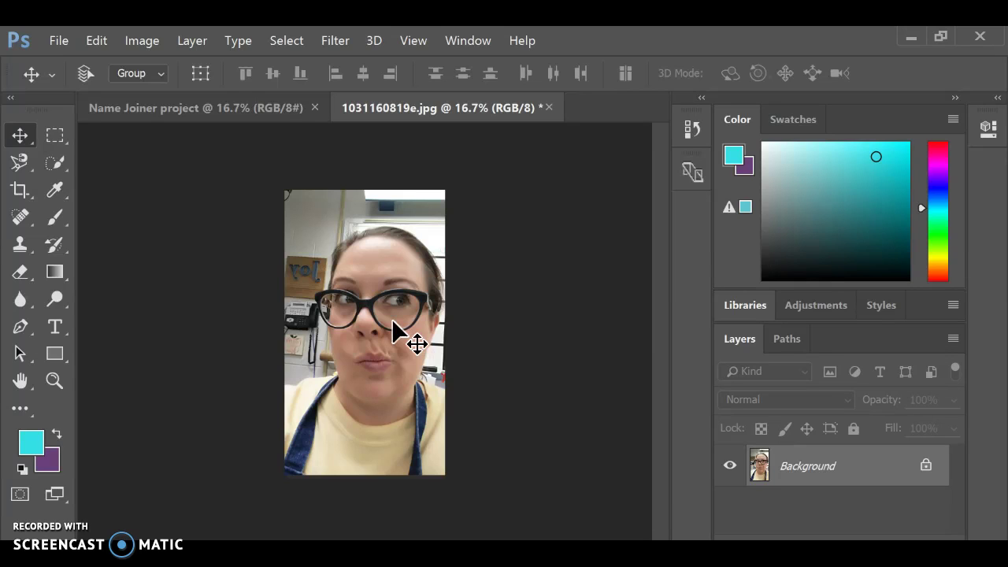
key(ctrl+a)
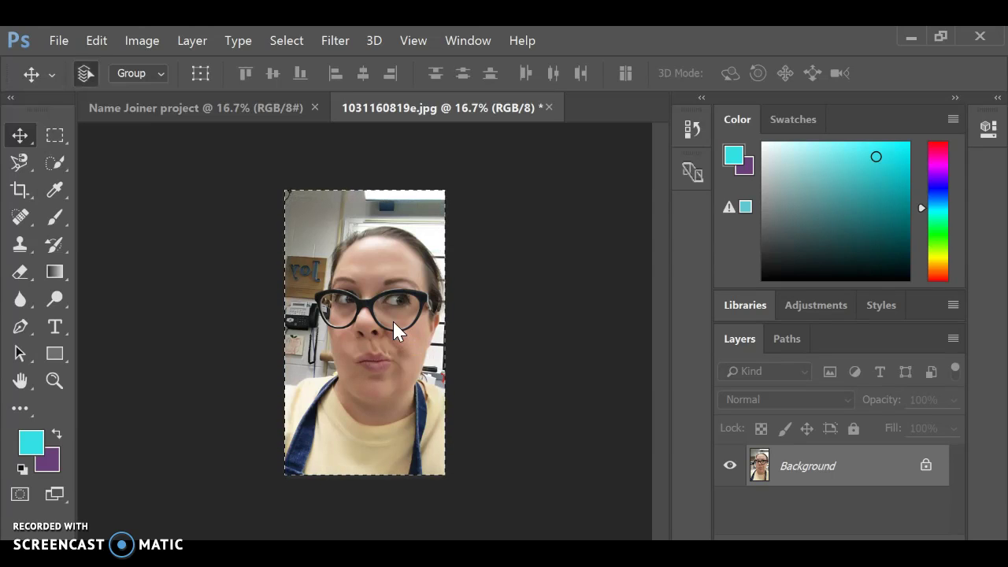
drag(394, 323, 364, 300)
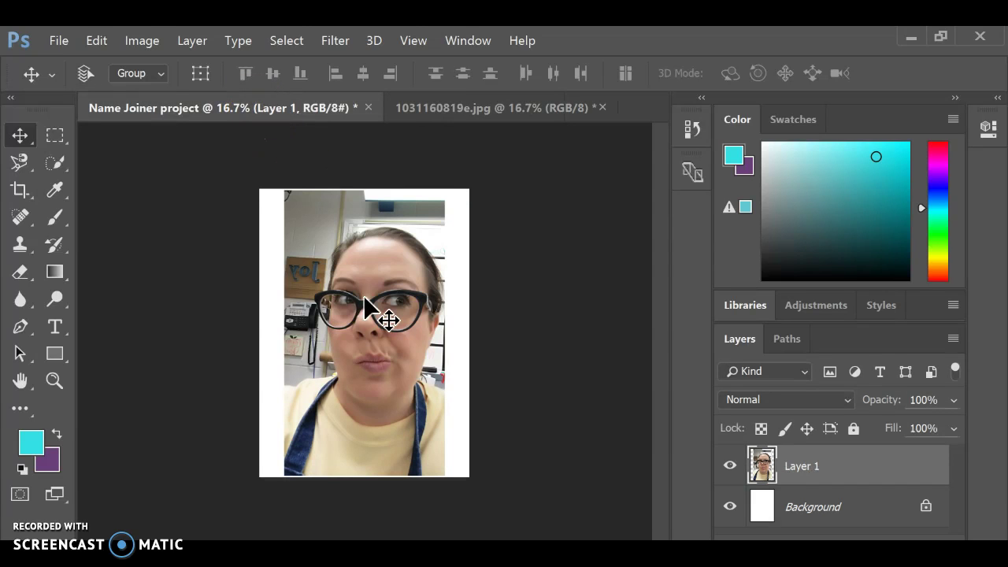
click(428, 112)
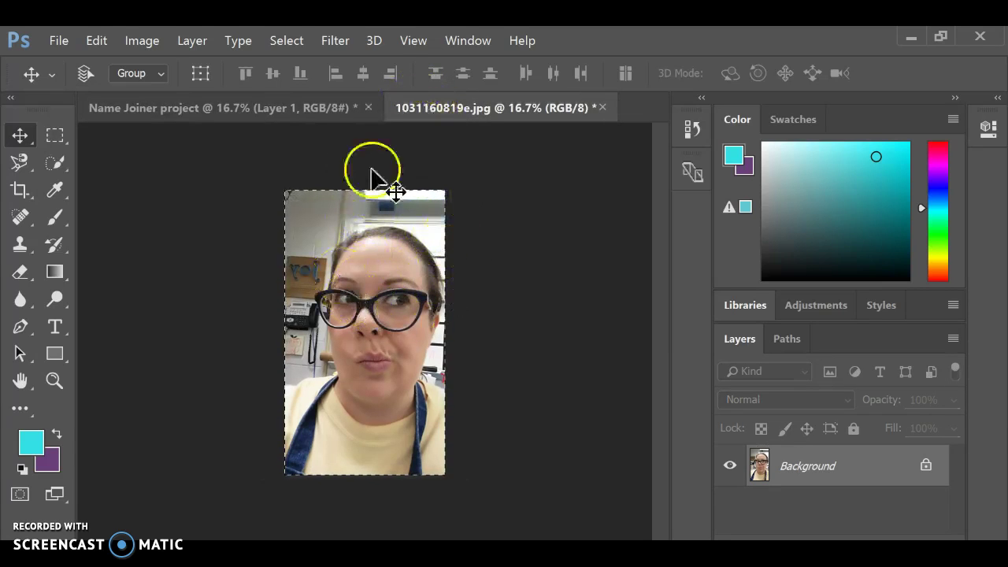
click(602, 107)
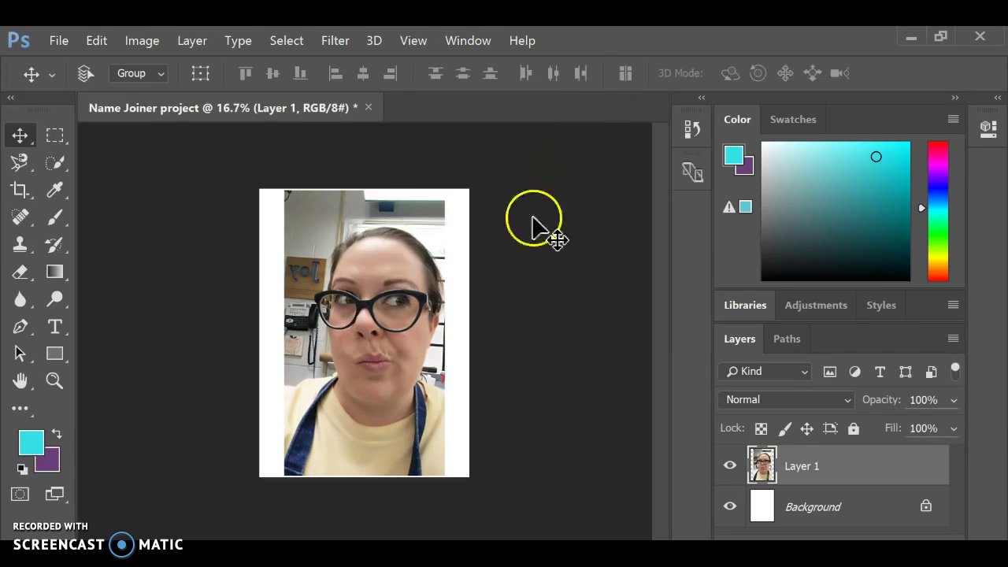
click(71, 44)
click(84, 73)
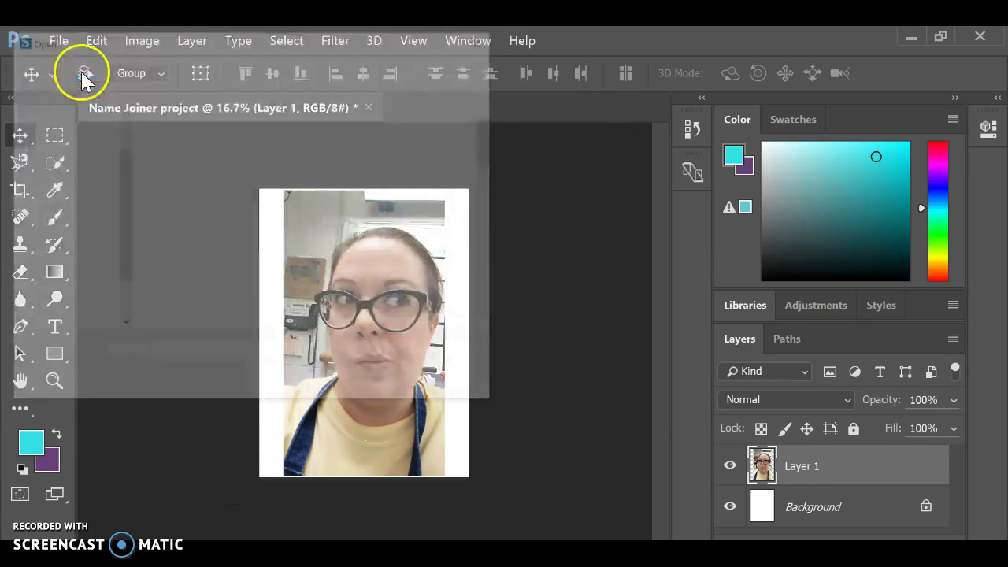
click(435, 257)
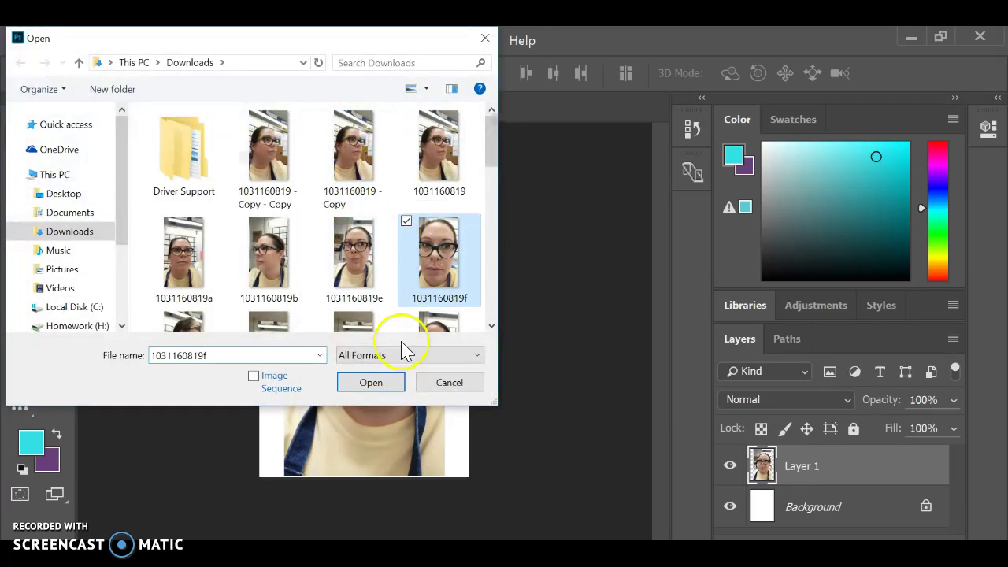
click(381, 386)
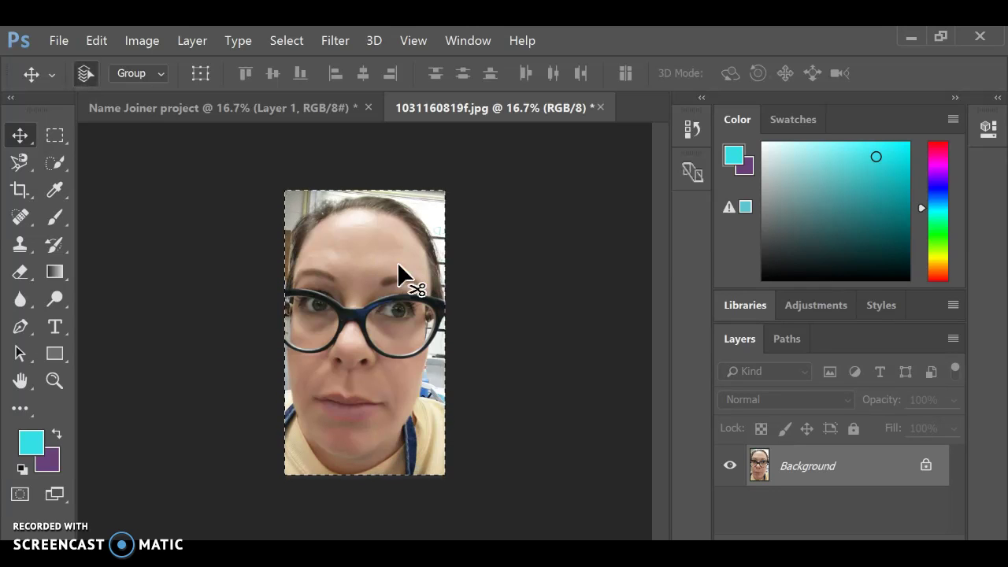
Drag the close-up photo onto the Name Joiner project canvas as Layer 2.
click(381, 242)
drag(381, 243, 361, 293)
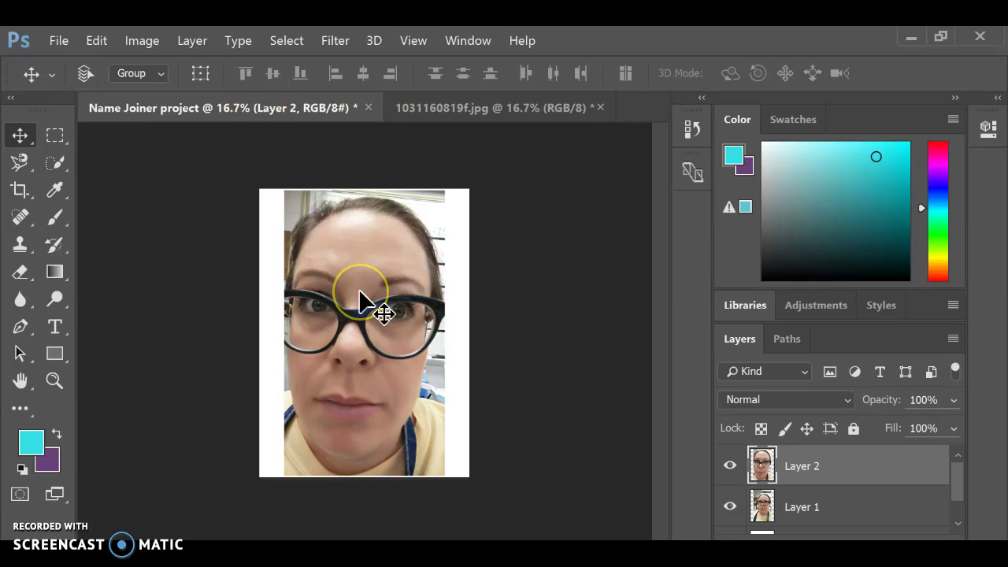
mouse_move(961, 480)
mouse_down()
mouse_move(962, 496)
mouse_move(950, 487)
mouse_up()
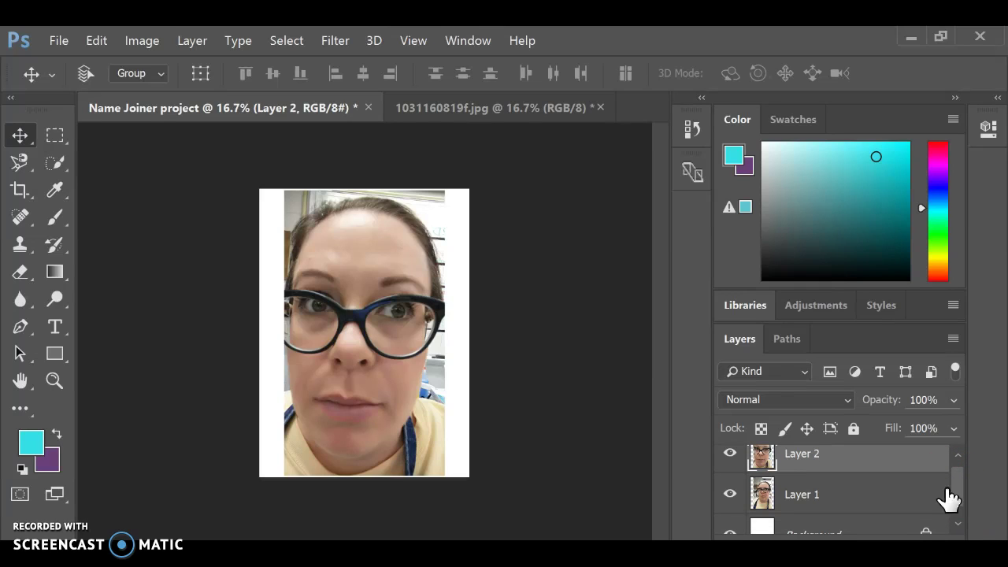
click(836, 458)
click(827, 490)
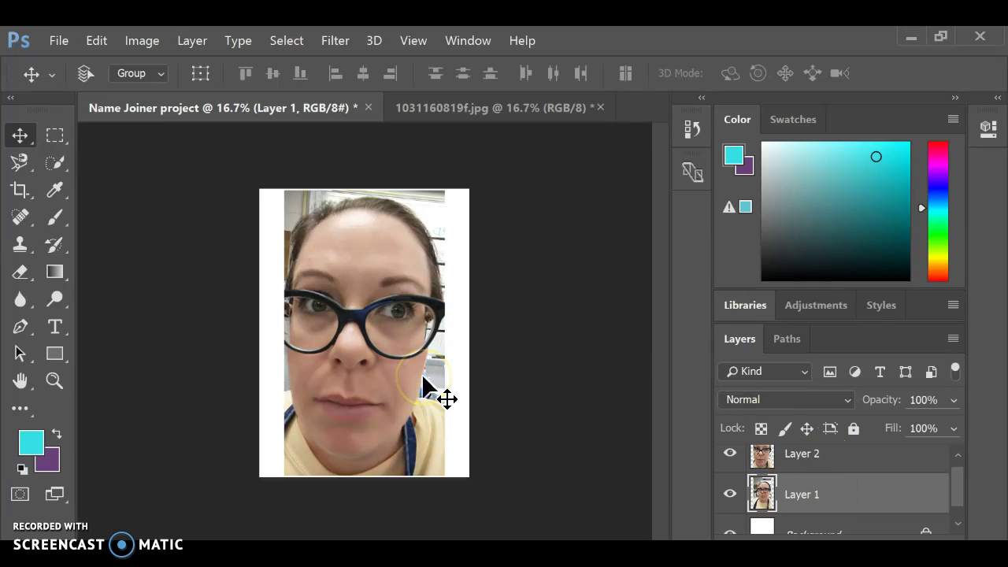
click(731, 455)
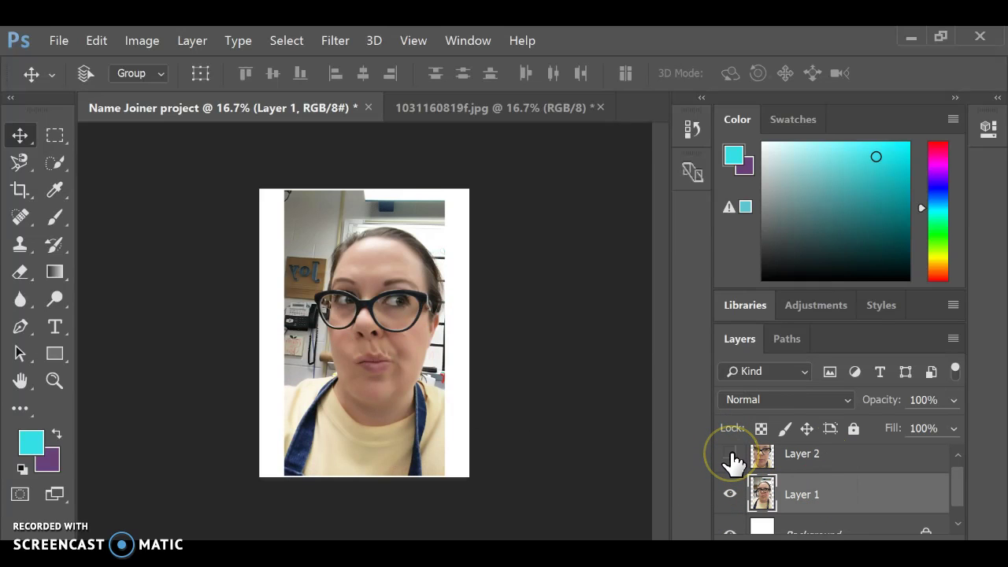
click(730, 455)
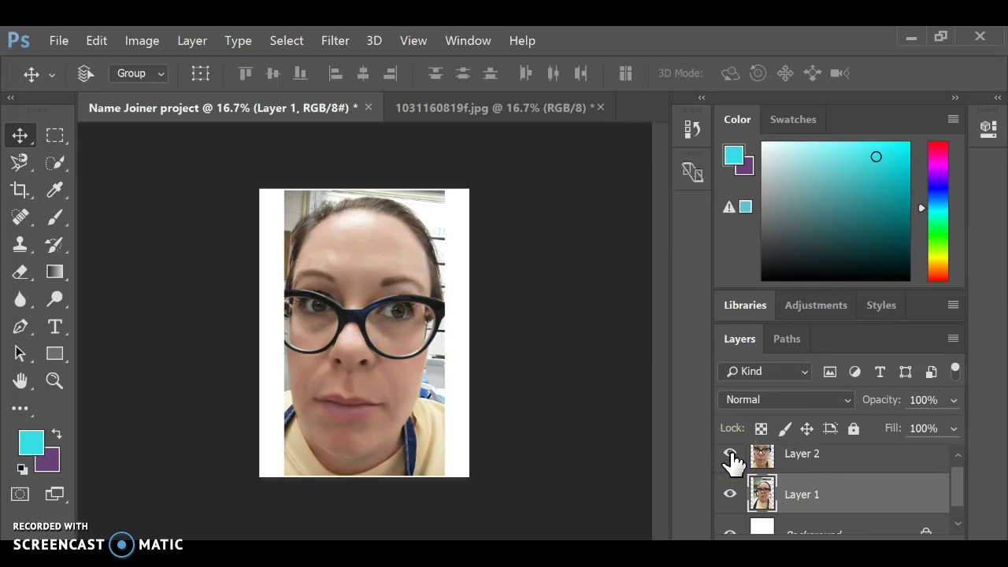
drag(455, 400, 363, 316)
click(142, 43)
click(99, 39)
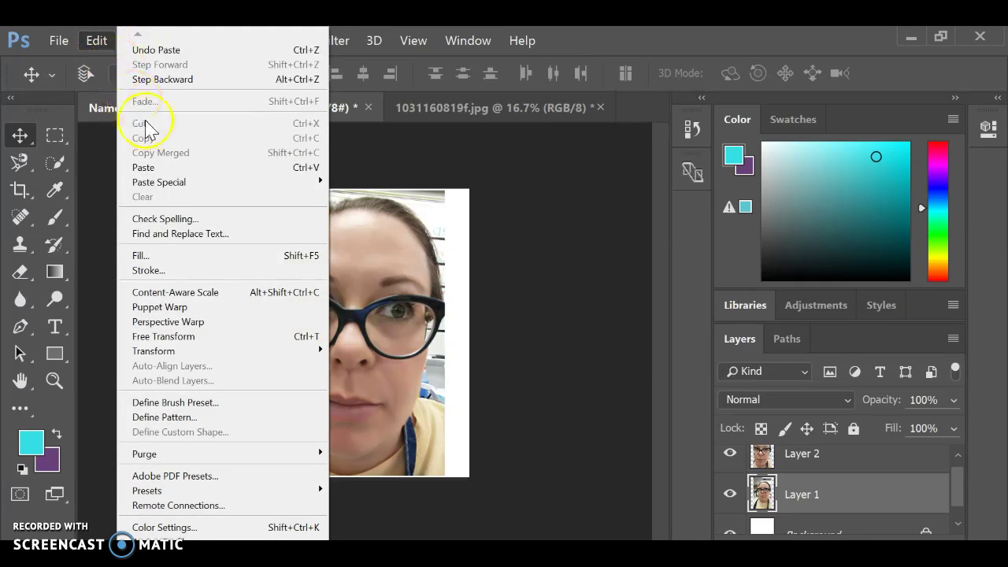
click(176, 353)
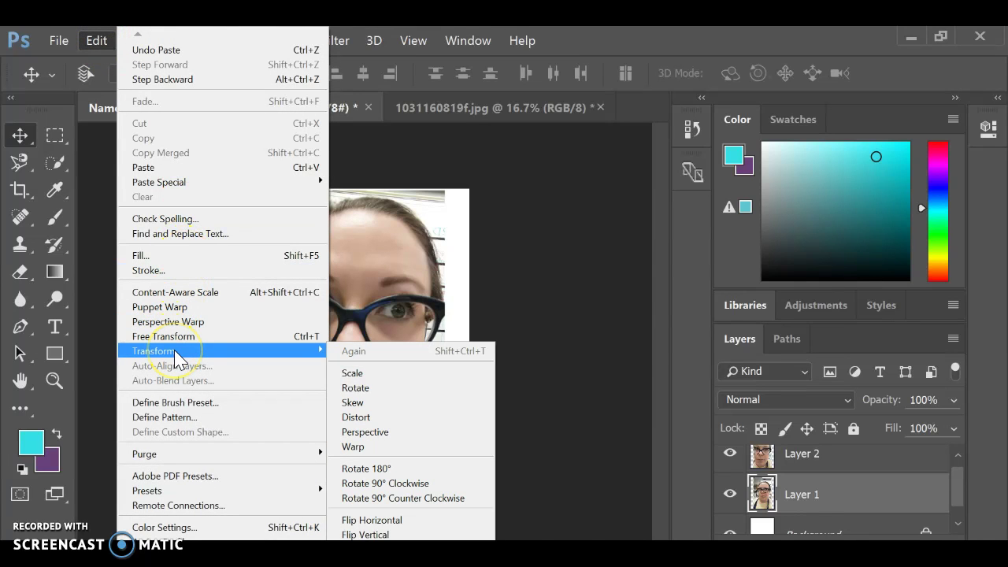
drag(176, 340, 303, 342)
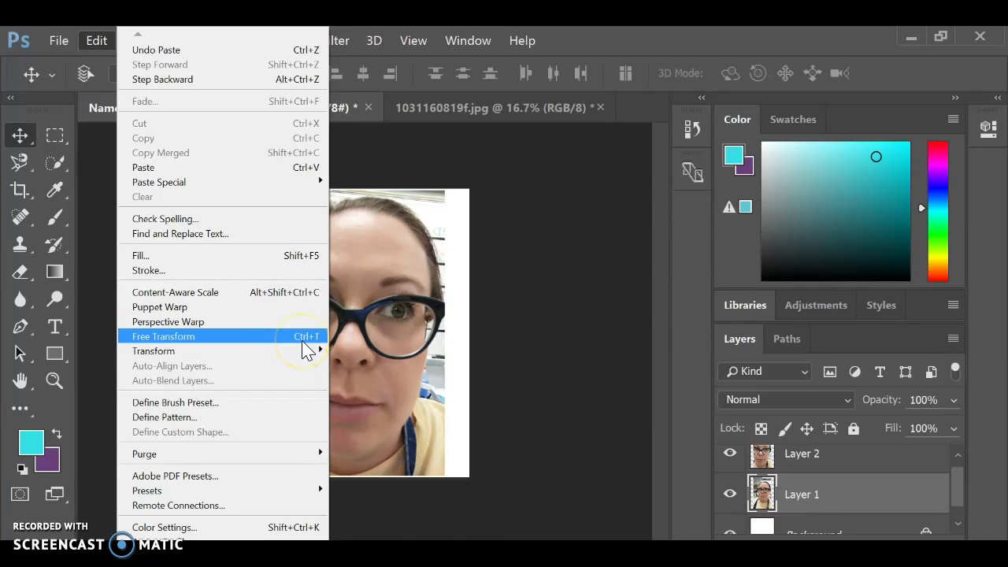
click(473, 244)
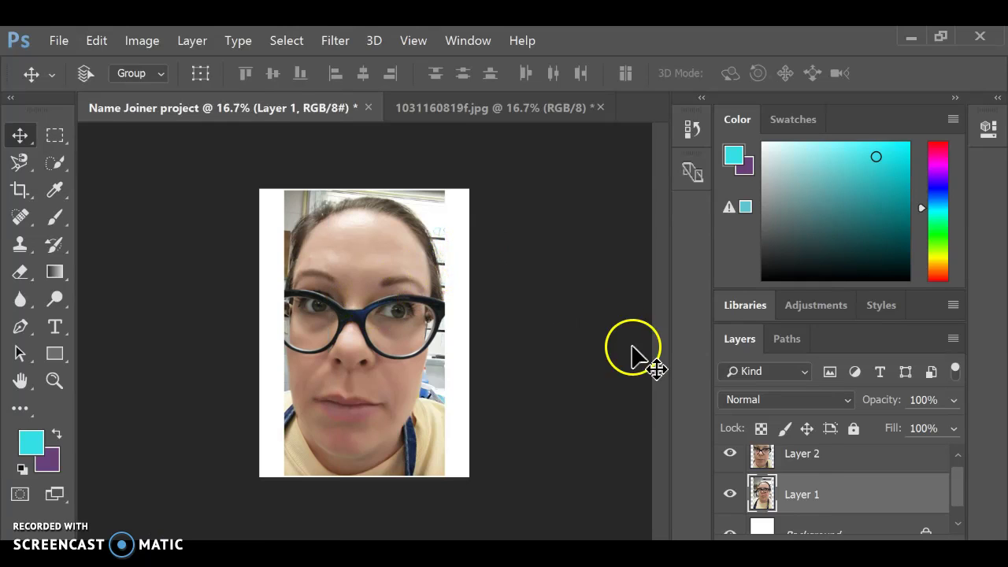
click(801, 452)
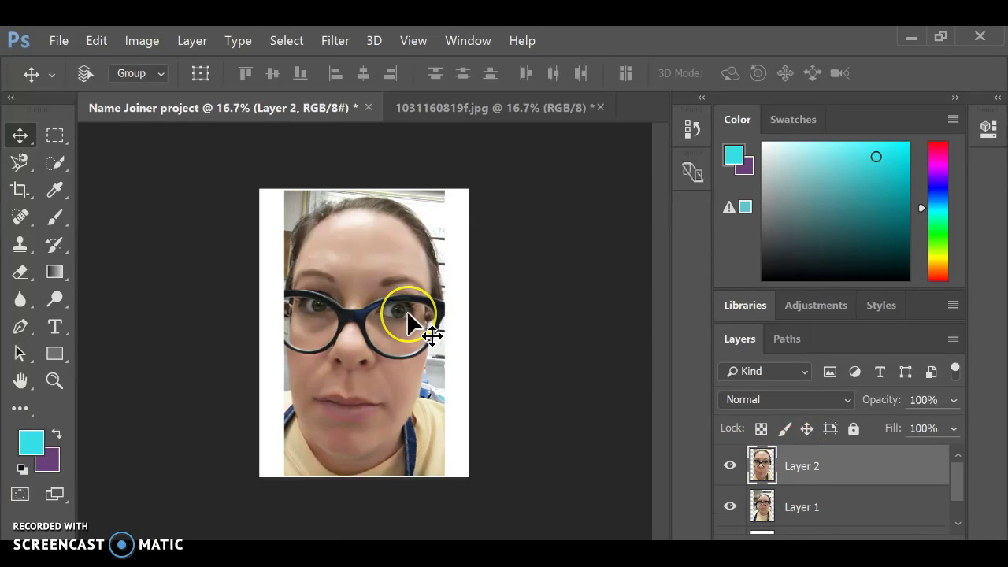
Skew Layer 2 with Free Transform by pulling its top-left corner down.
key(ctrl+t)
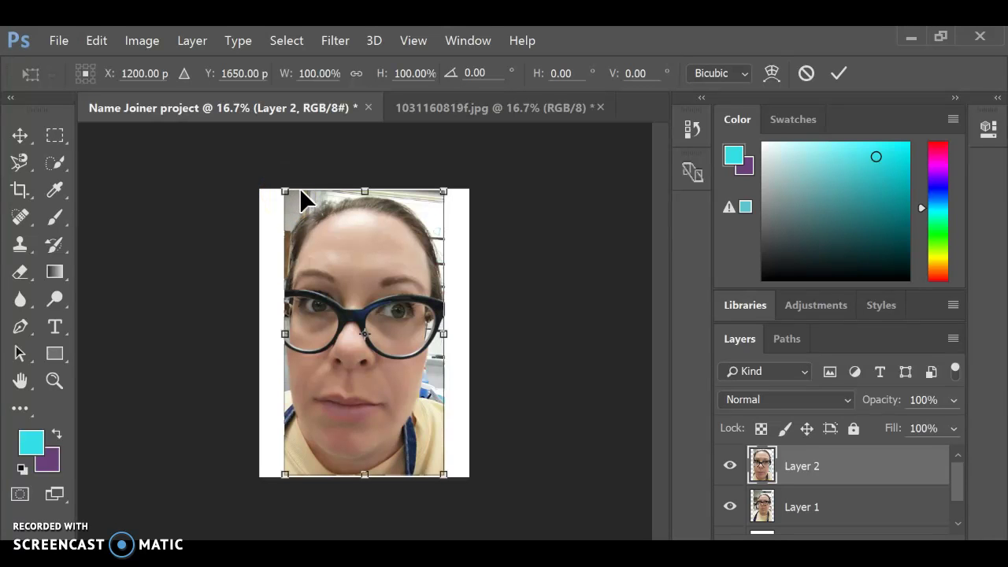
drag(285, 191, 281, 240)
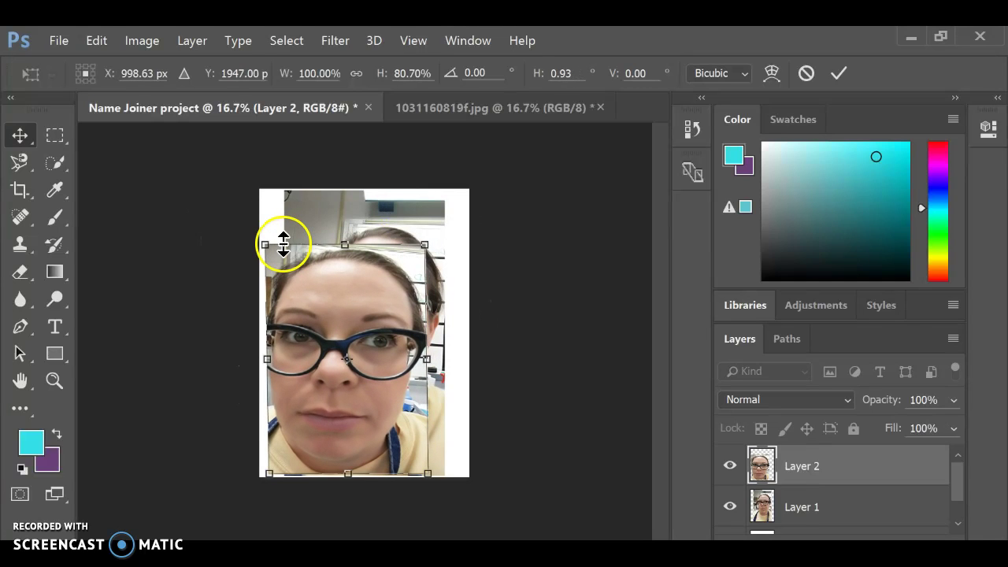
key(Return)
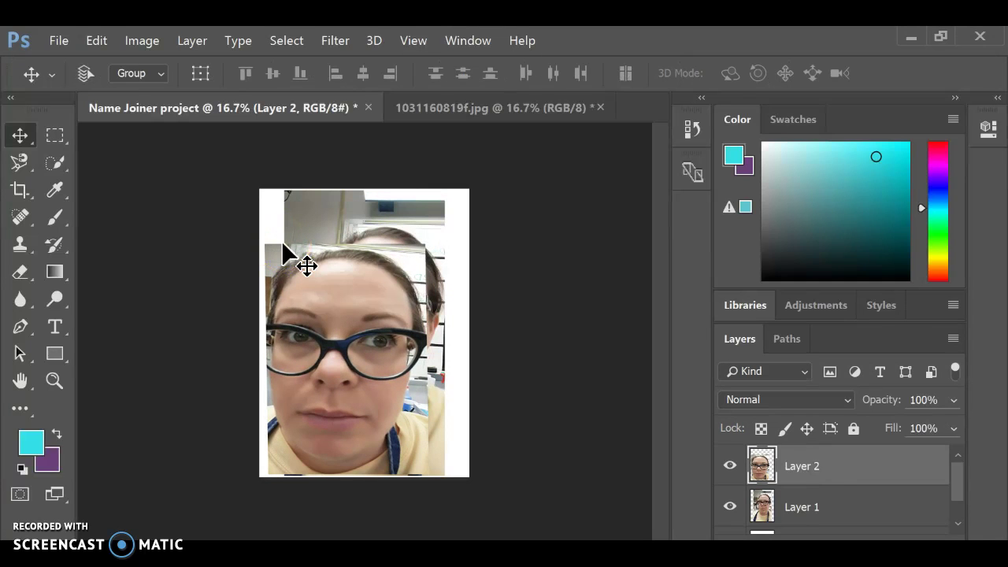
Skew Layer 2's top further to the right, then shift the layer lower on the canvas.
key(ctrl+t)
click(266, 238)
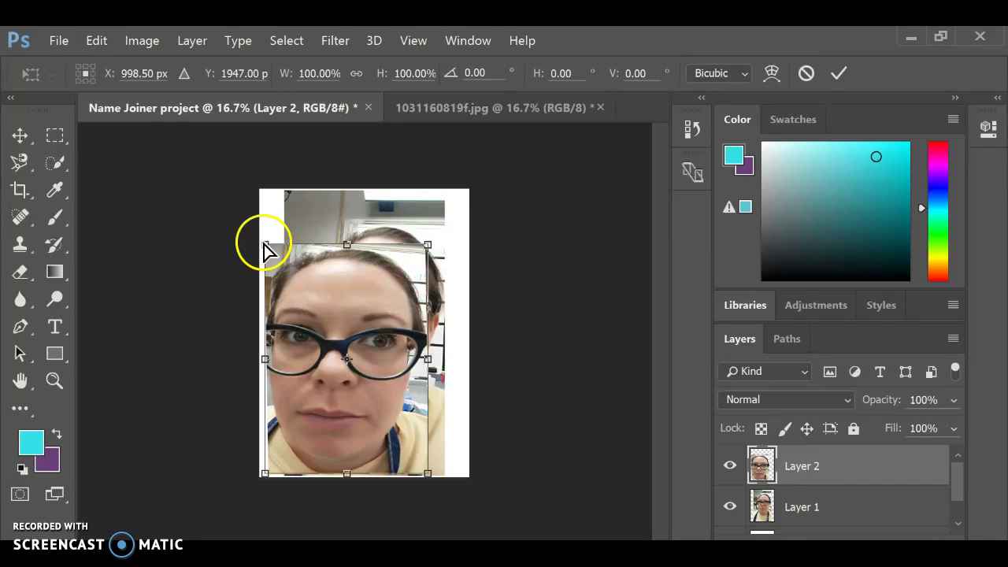
drag(265, 247, 344, 285)
key(Return)
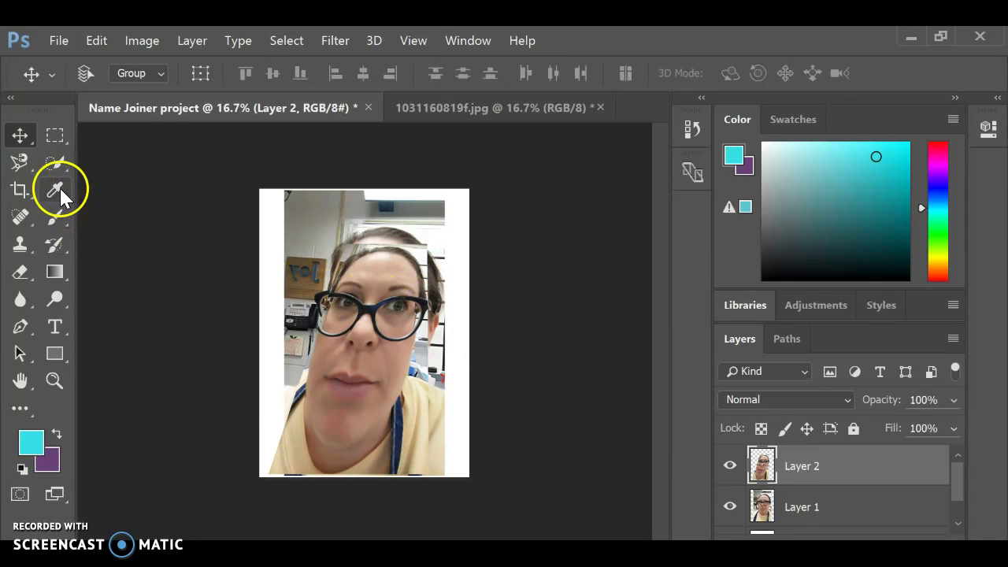
click(19, 134)
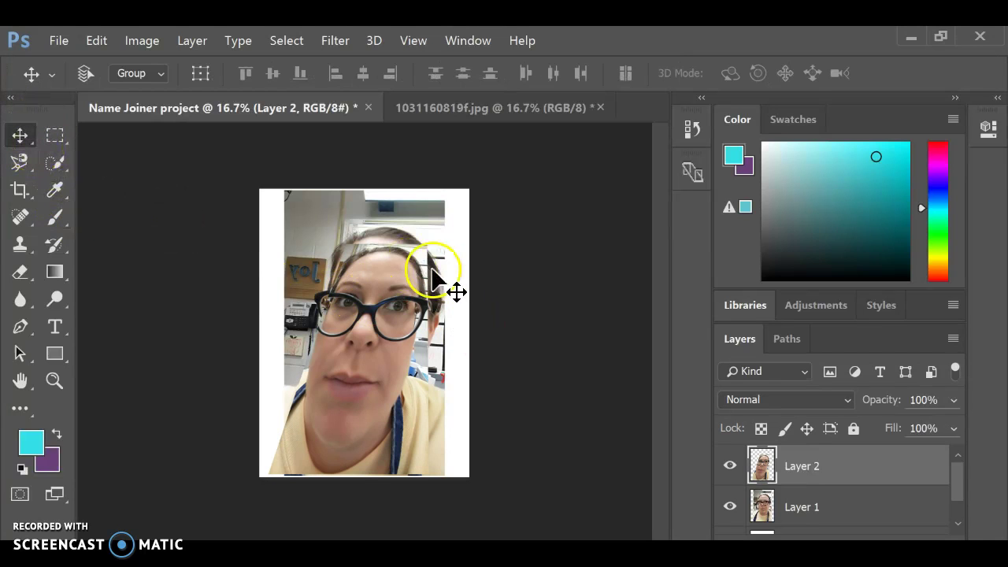
mouse_move(401, 288)
mouse_down()
mouse_move(383, 331)
mouse_move(399, 298)
mouse_move(371, 311)
mouse_move(392, 306)
mouse_move(385, 298)
mouse_up()
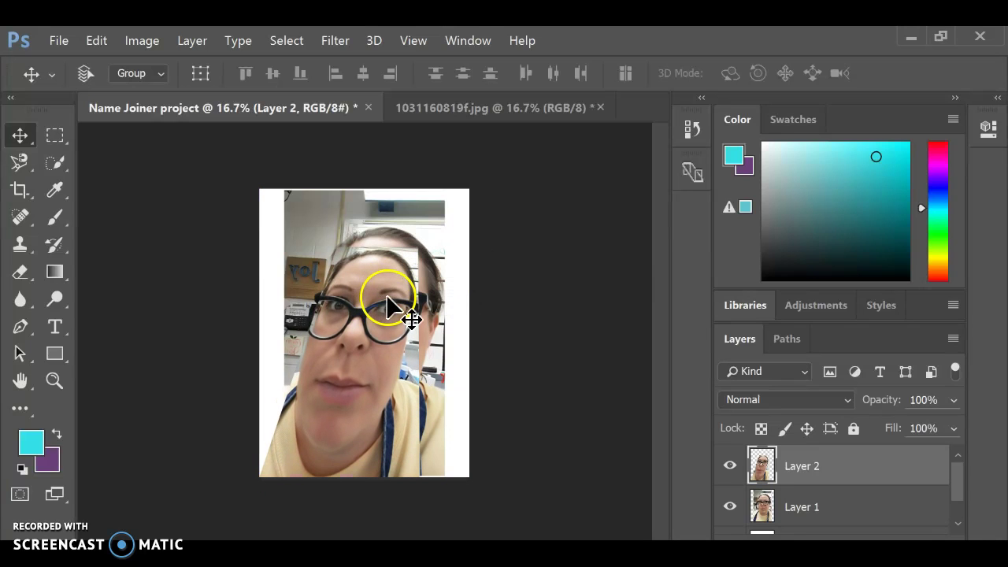
click(25, 197)
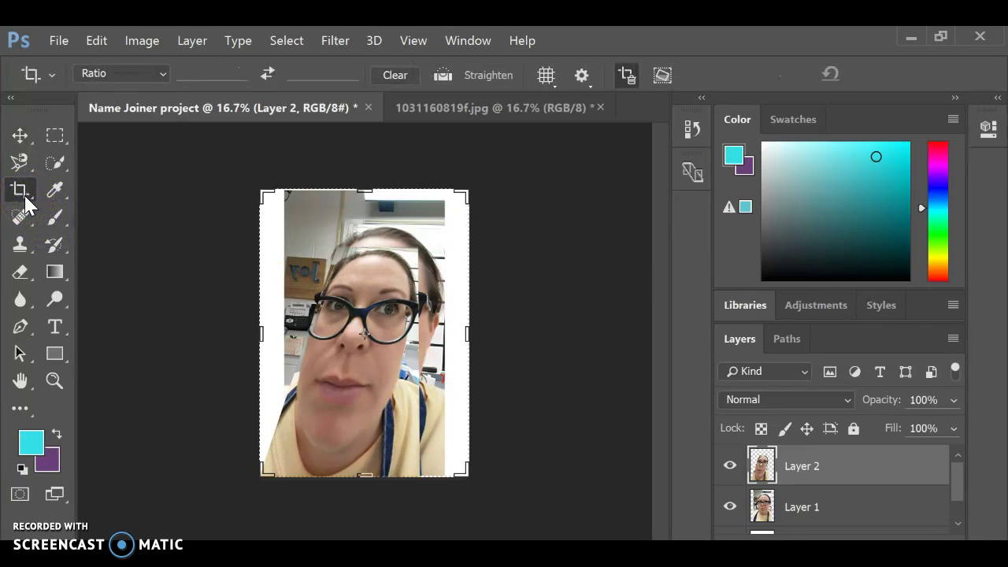
drag(365, 291, 422, 342)
key(Return)
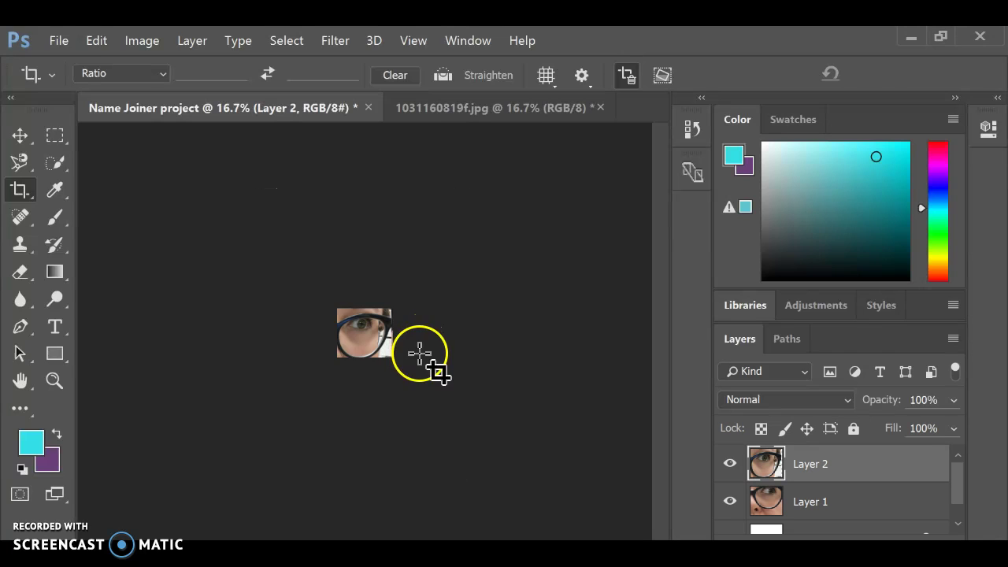
click(97, 43)
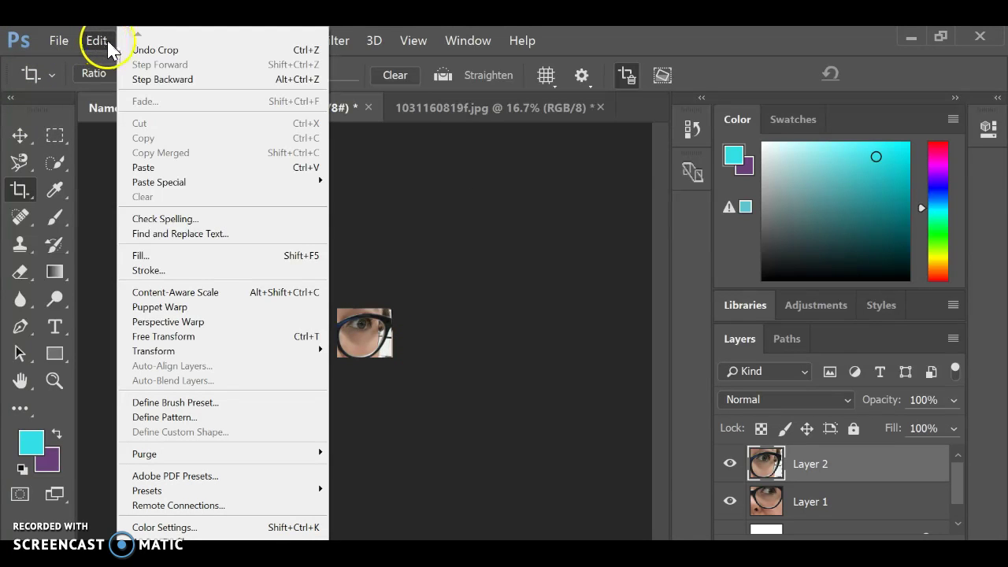
click(277, 79)
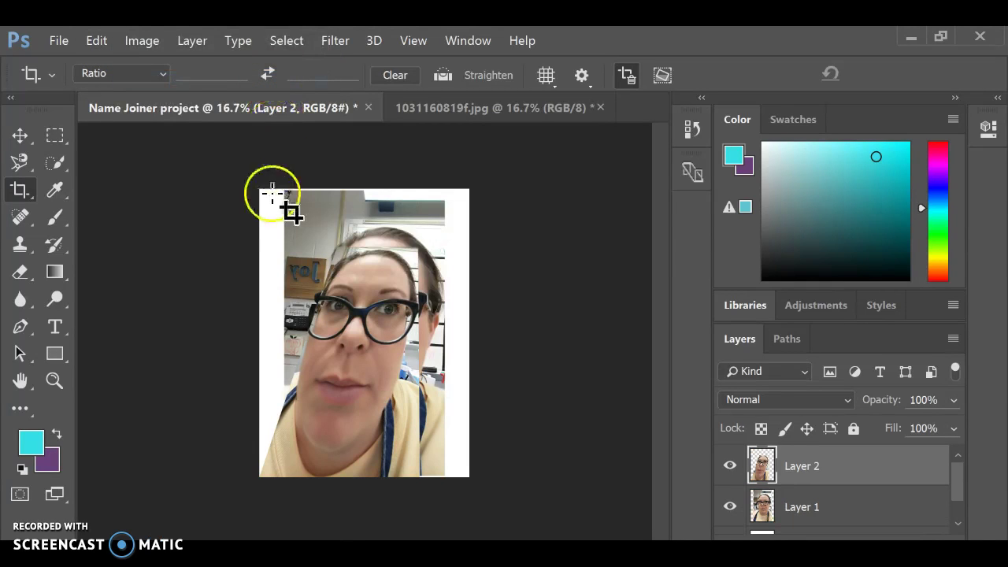